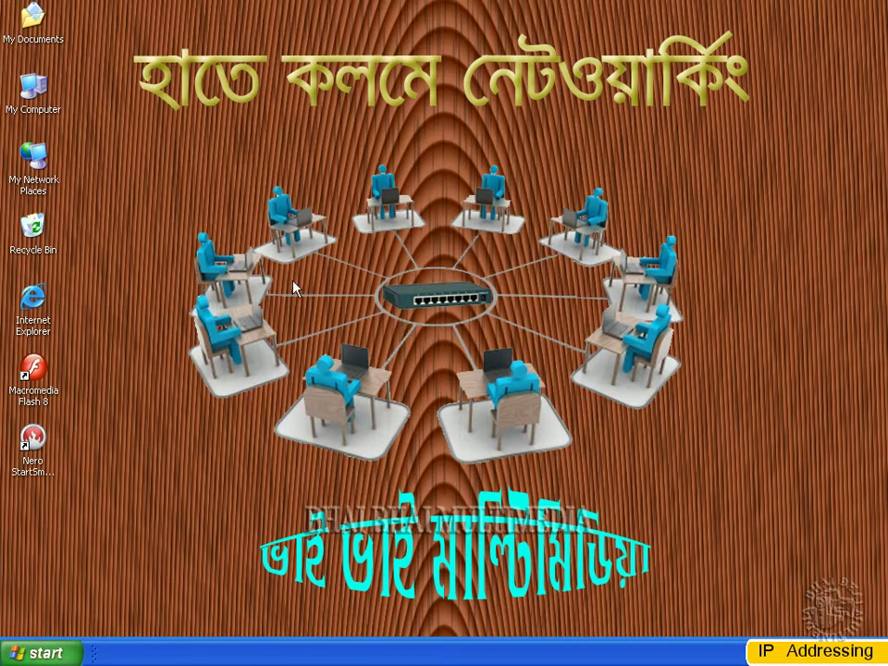
# - Open the system properties of My Computer and check the full computer name and workgroup
pyautogui.rightClick(26, 108)
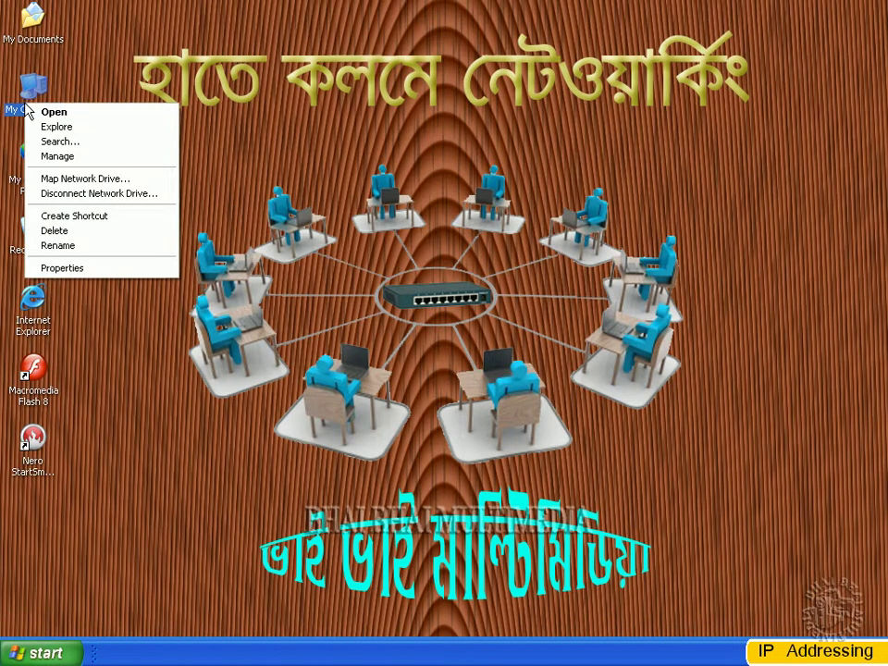
pyautogui.click(92, 270)
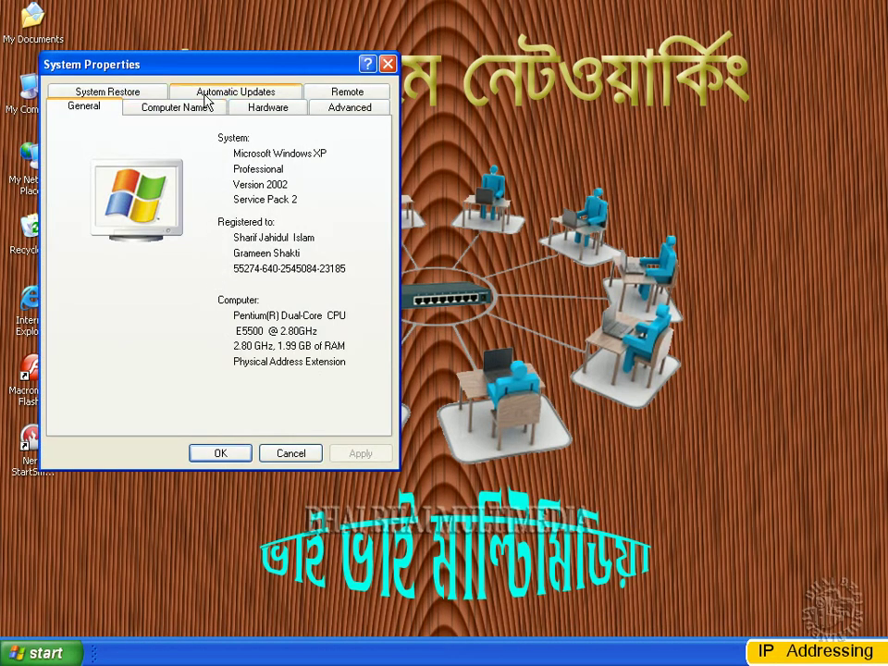
pyautogui.moveTo(214, 67); pyautogui.dragTo(407, 94)
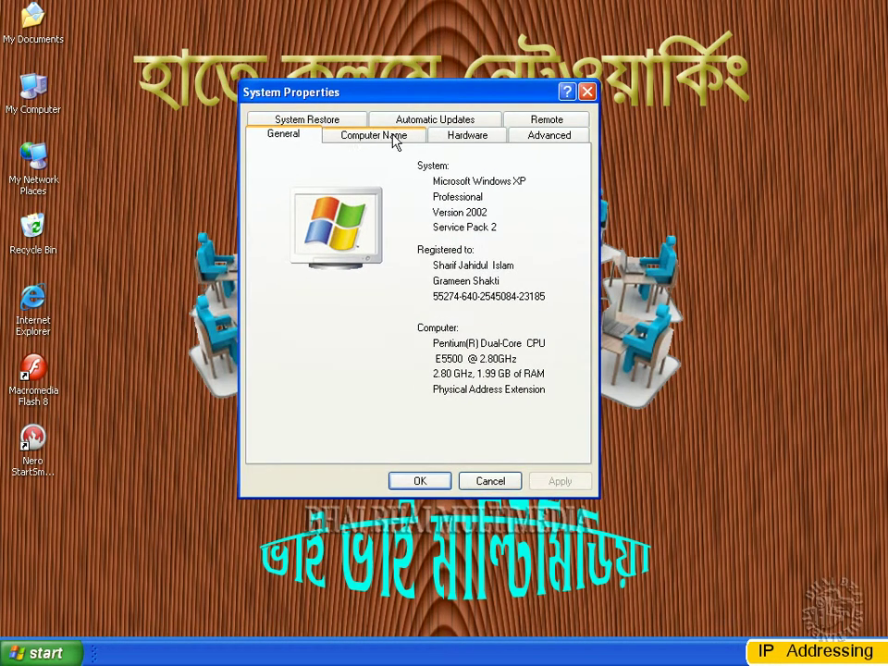
pyautogui.click(362, 141)
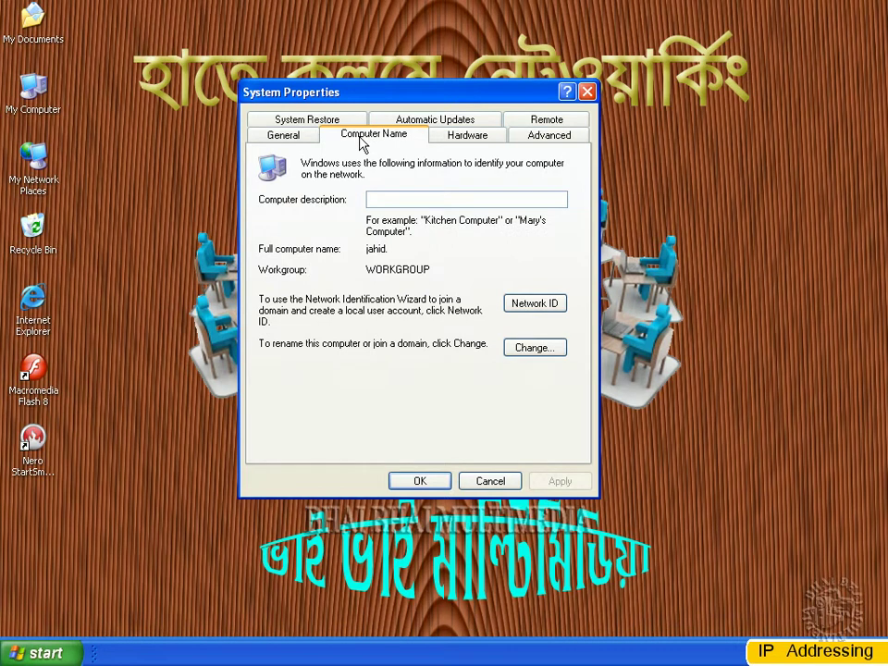
pyautogui.moveTo(395, 255); pyautogui.dragTo(357, 251)
pyautogui.click(403, 251)
# - Inspect the editable computer name in the Computer Name Changes dialog, and exit System Properties without saving
pyautogui.click(527, 351)
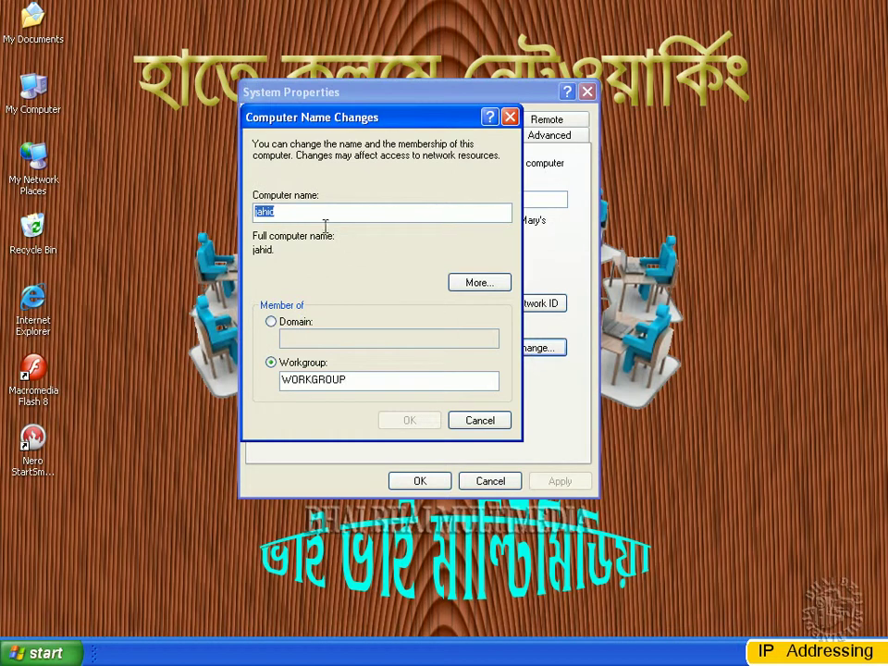
pyautogui.click(274, 212)
pyautogui.moveTo(273, 212); pyautogui.dragTo(231, 218)
pyautogui.click(315, 212)
pyautogui.doubleClick(278, 212)
pyautogui.click(473, 421)
pyautogui.click(490, 481)
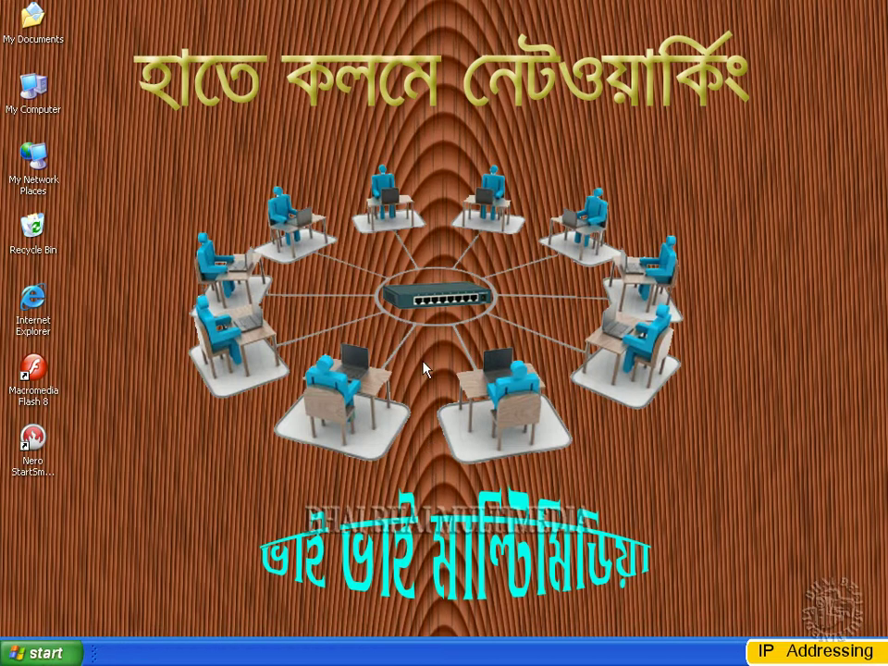
# - Open the Internet Protocol (TCP/IP) properties of the Local Area Connection
pyautogui.rightClick(44, 169)
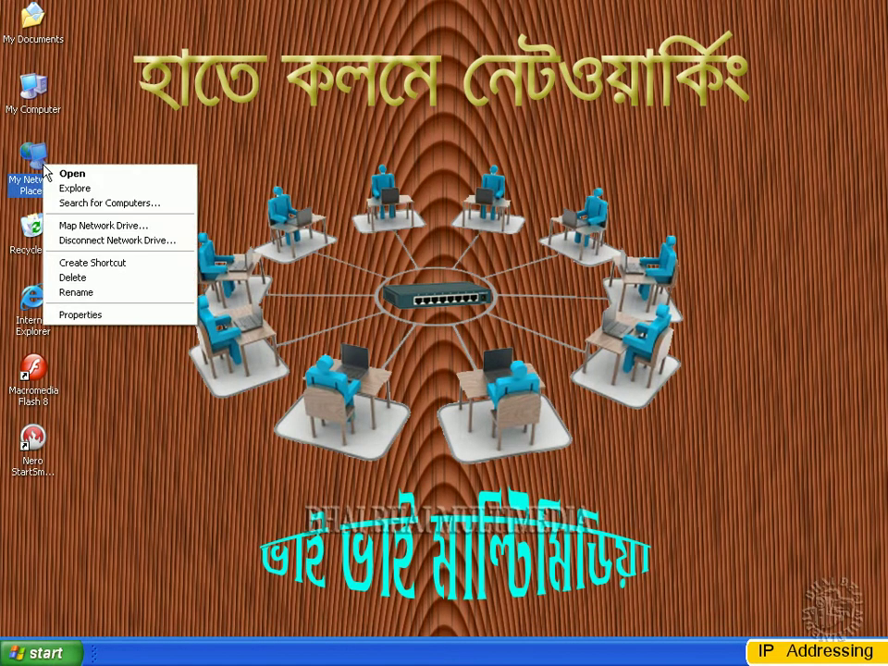
pyautogui.click(92, 315)
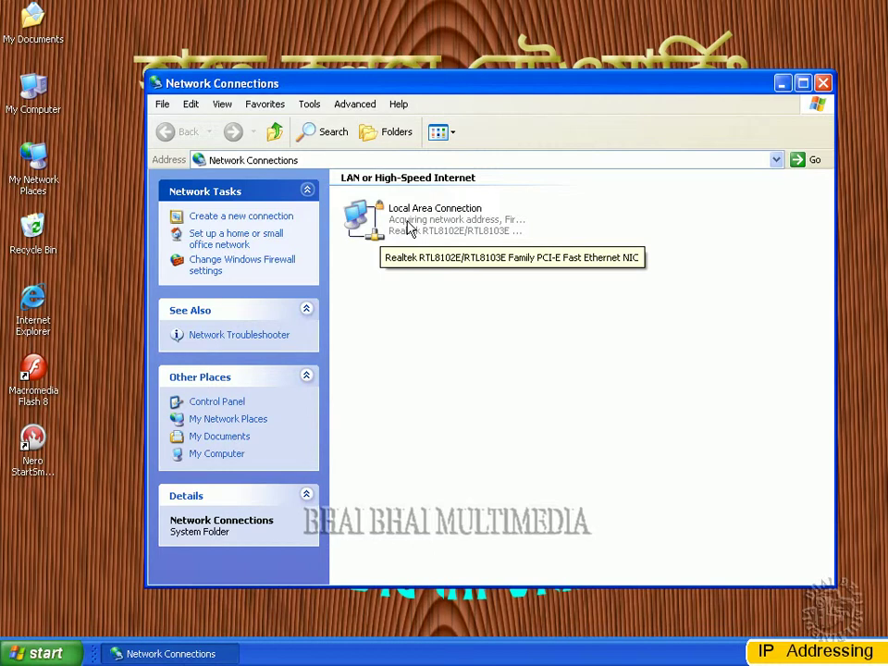
pyautogui.rightClick(408, 229)
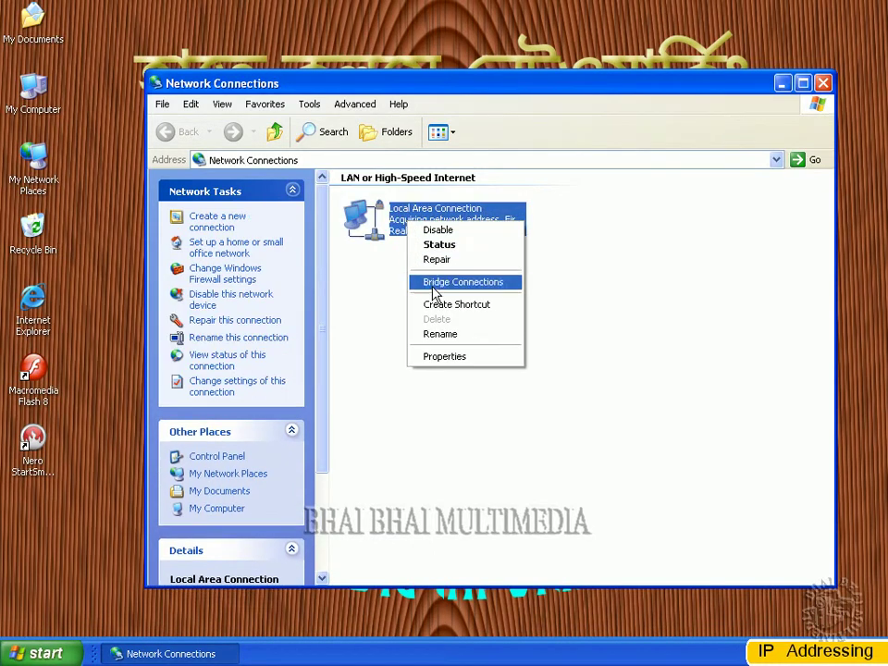
pyautogui.click(441, 359)
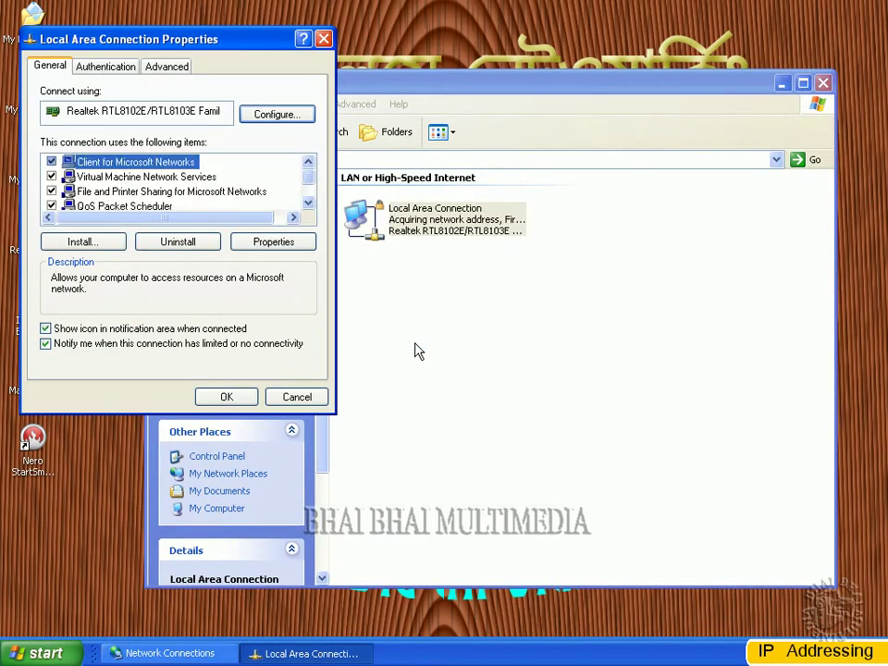
pyautogui.moveTo(224, 43); pyautogui.dragTo(455, 127)
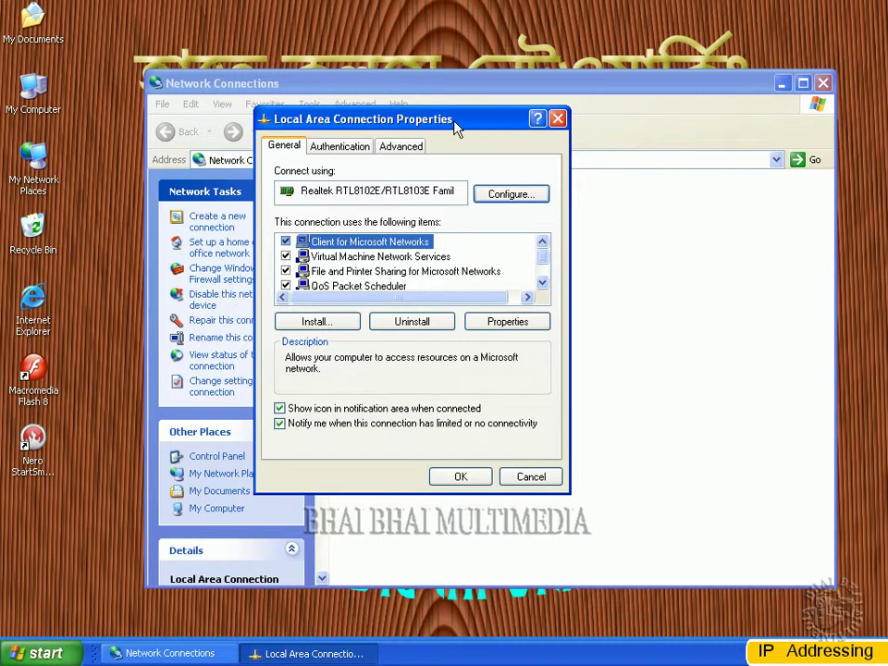
pyautogui.click(542, 273)
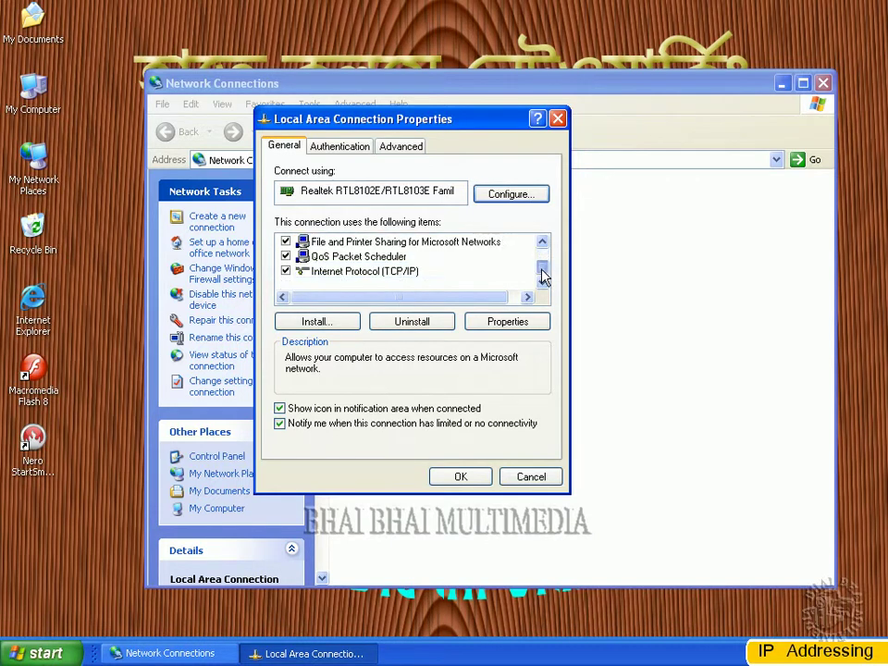
pyautogui.click(385, 277)
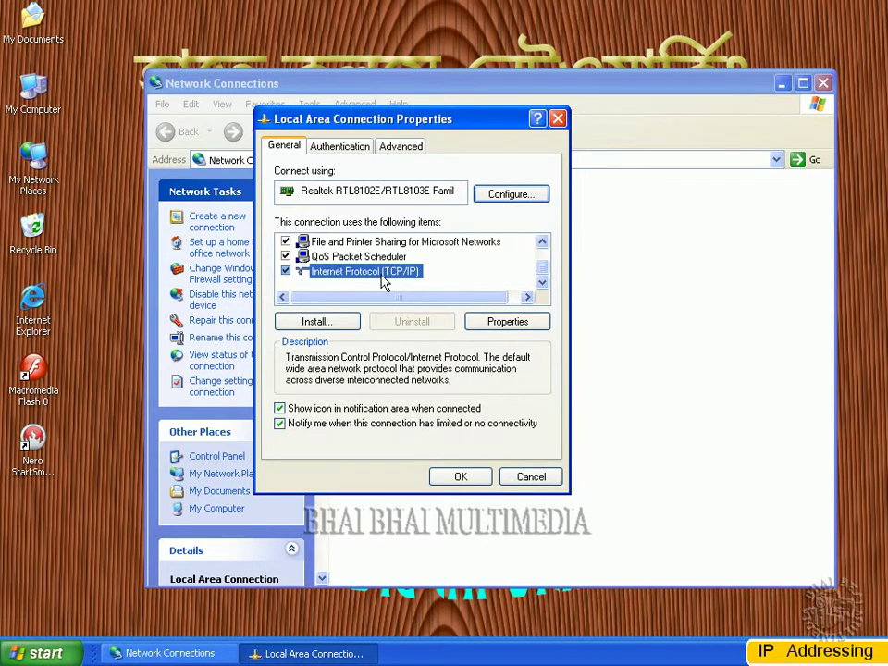
pyautogui.click(493, 324)
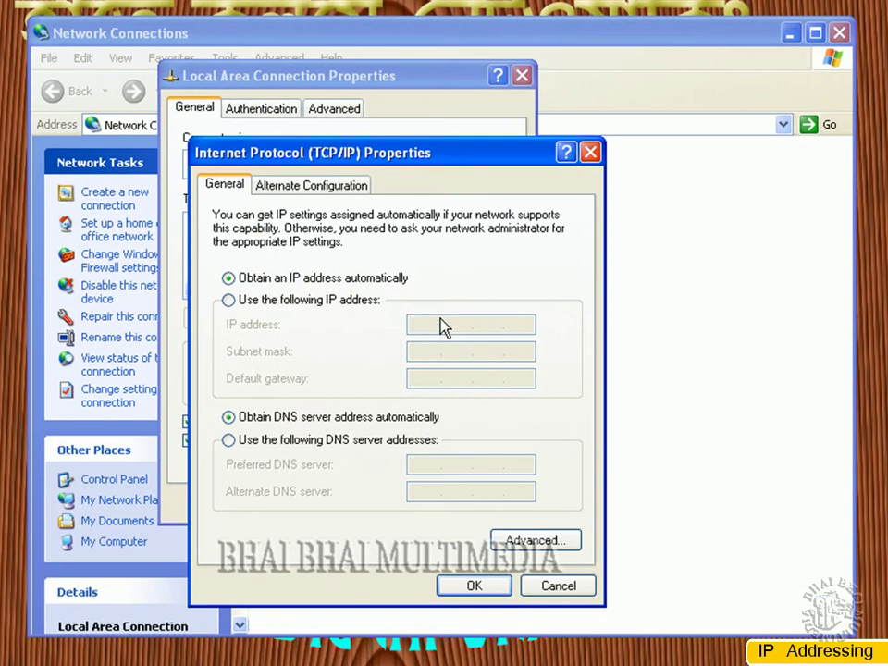
# - Assign the static IP address 192.168.0.1 with subnet mask 255.255.255.0, and save and close the connection properties
pyautogui.click(293, 303)
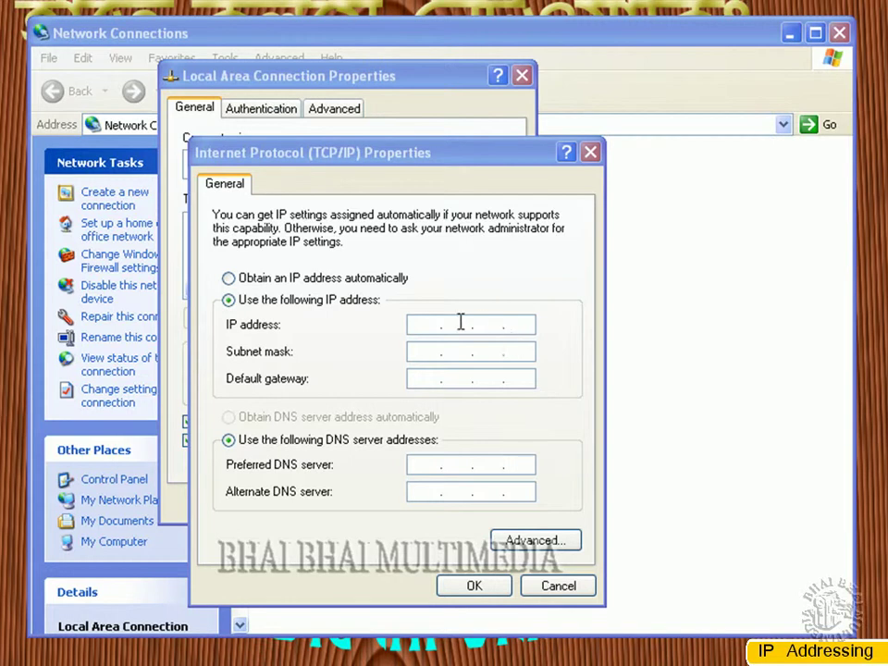
pyautogui.click(426, 327)
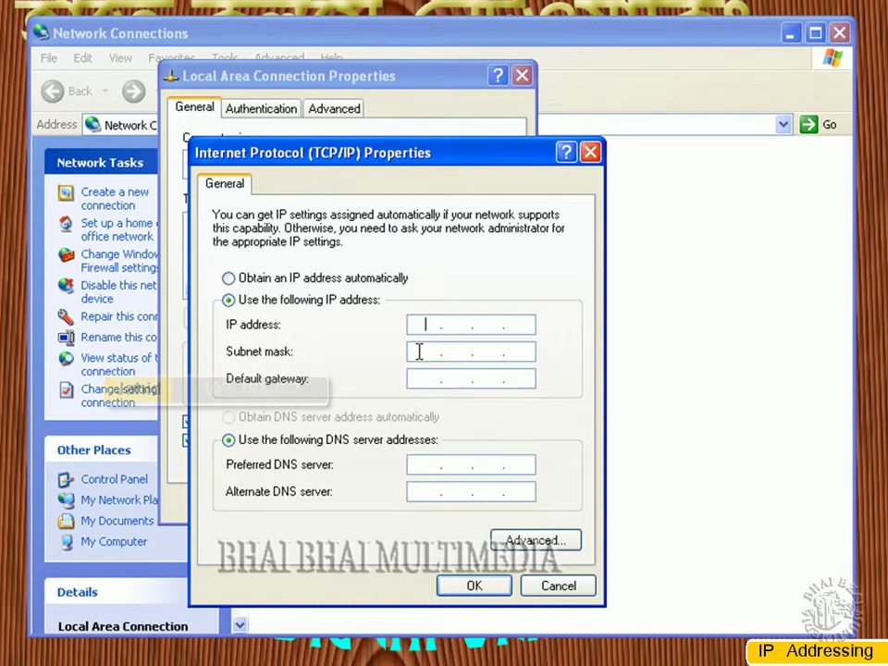
pyautogui.write('192 . ')
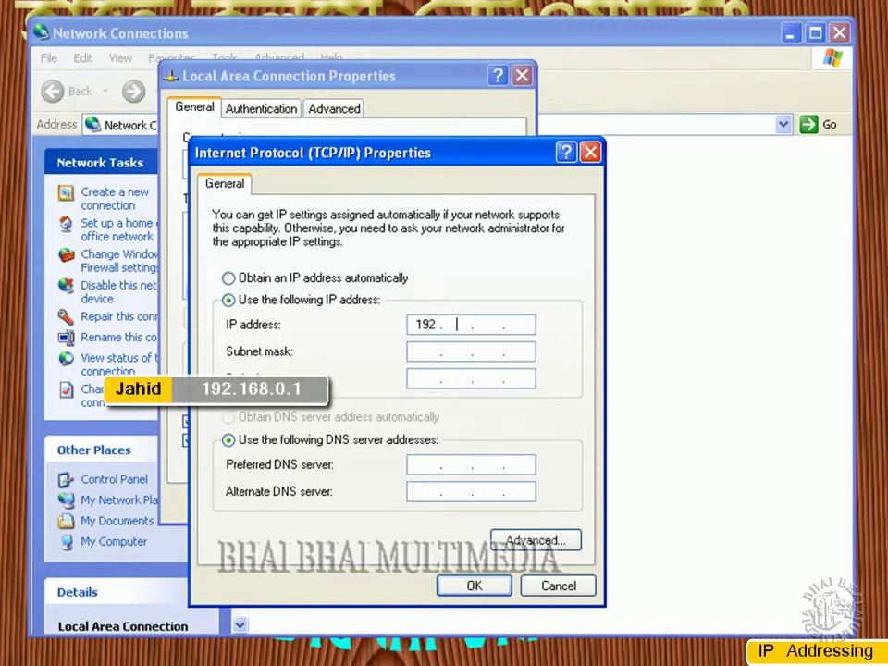
pyautogui.write('168 . 0 . 1')
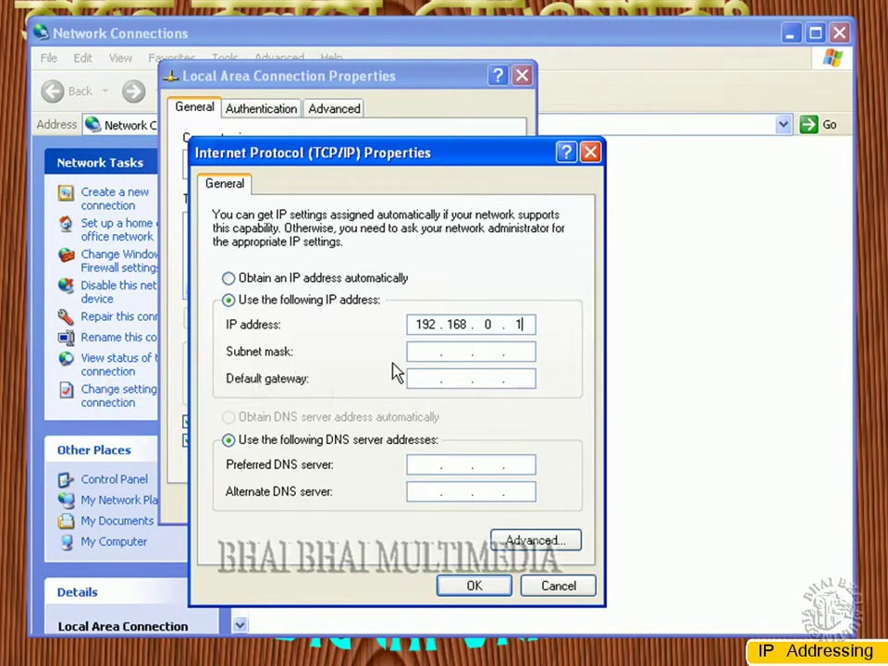
pyautogui.click(418, 353)
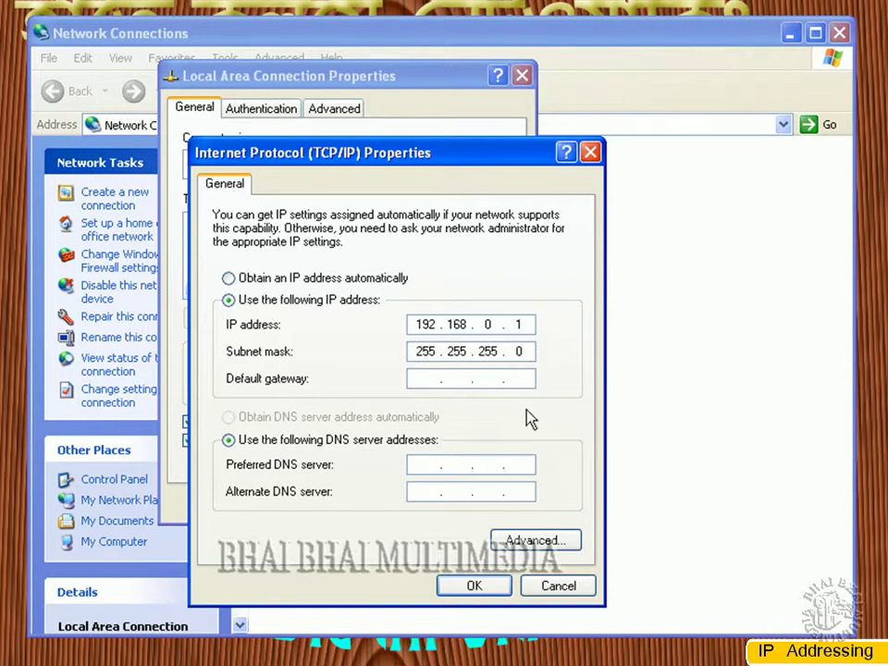
pyautogui.click(497, 587)
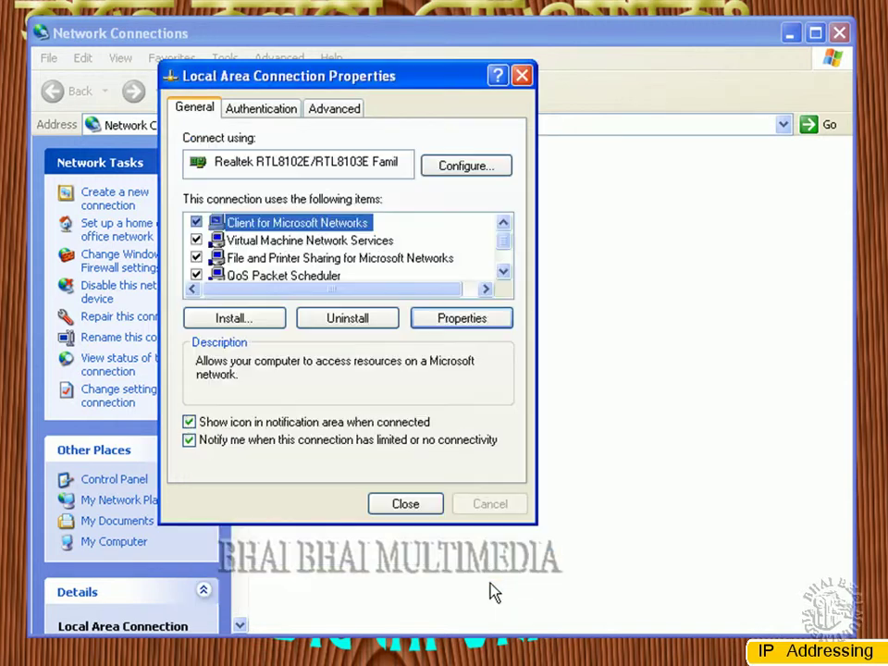
pyautogui.click(430, 506)
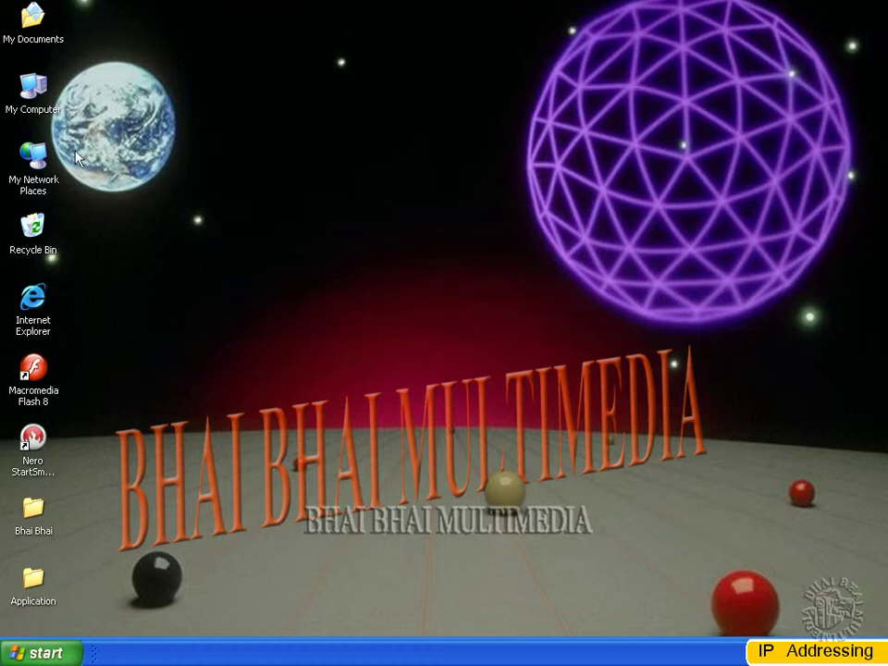
# - Check the second computer's name and workgroup in System Properties, including the name change dialog, and exit without changes
pyautogui.rightClick(28, 102)
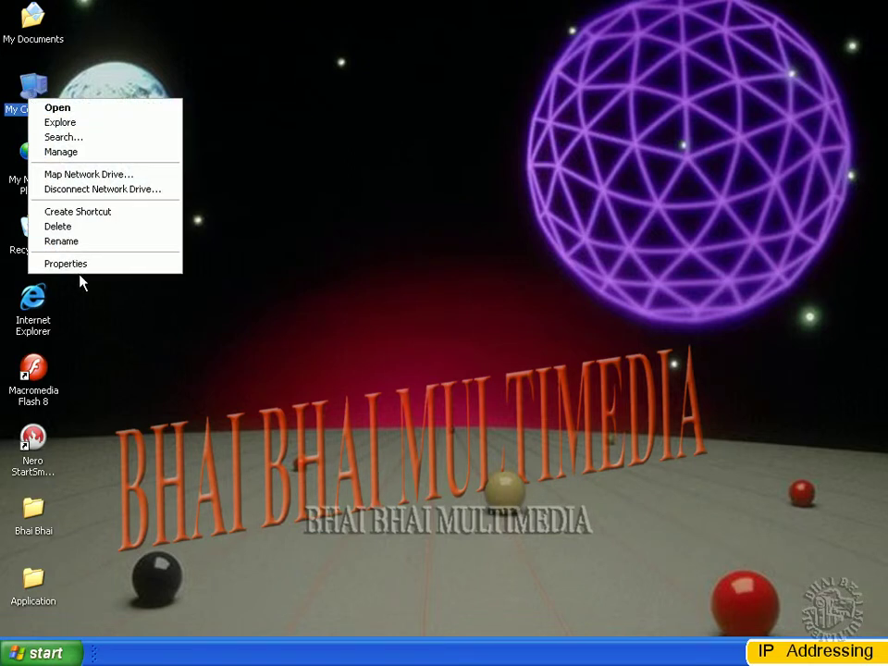
pyautogui.click(82, 265)
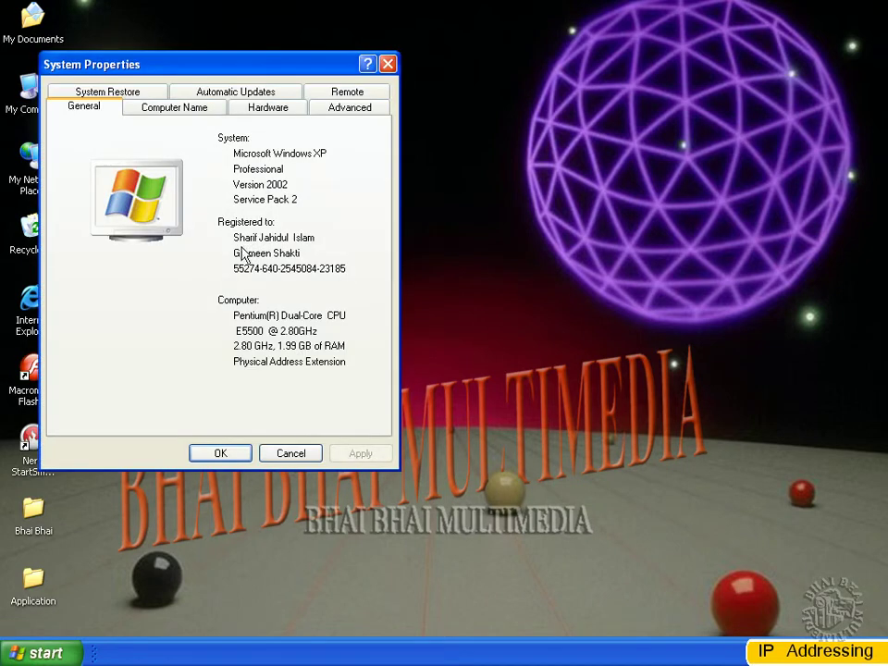
pyautogui.click(179, 111)
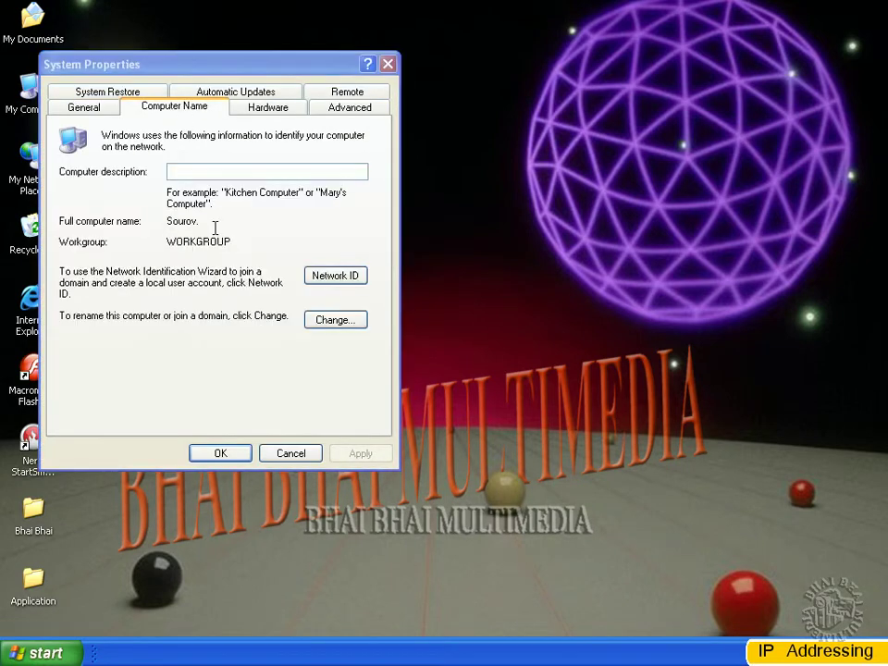
pyautogui.click(322, 325)
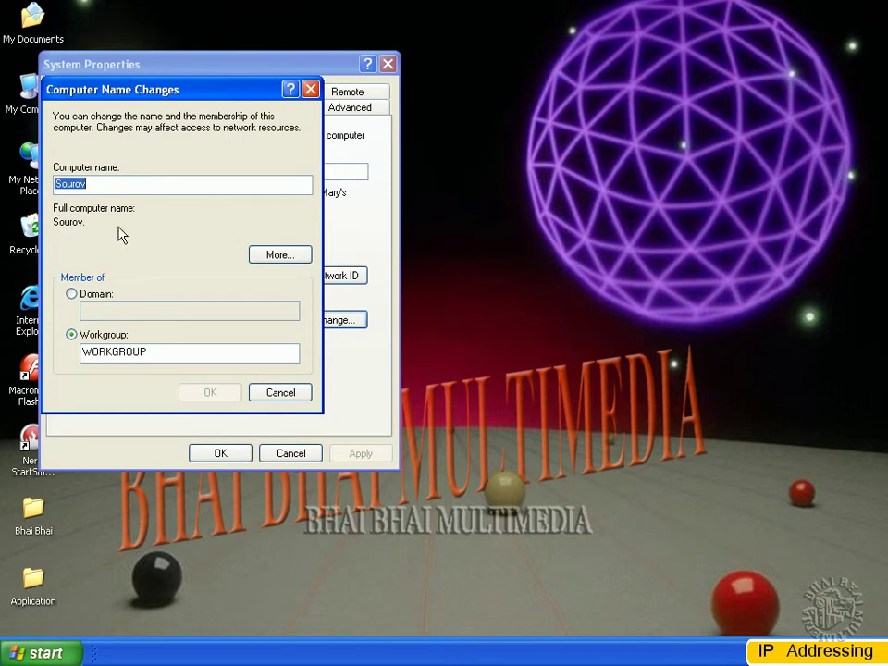
pyautogui.click(265, 392)
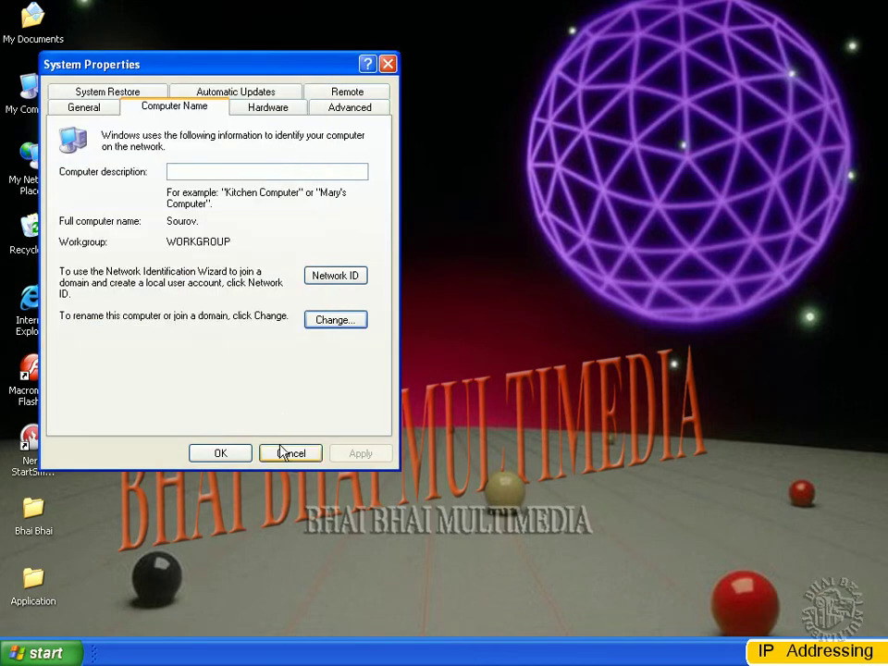
pyautogui.click(288, 453)
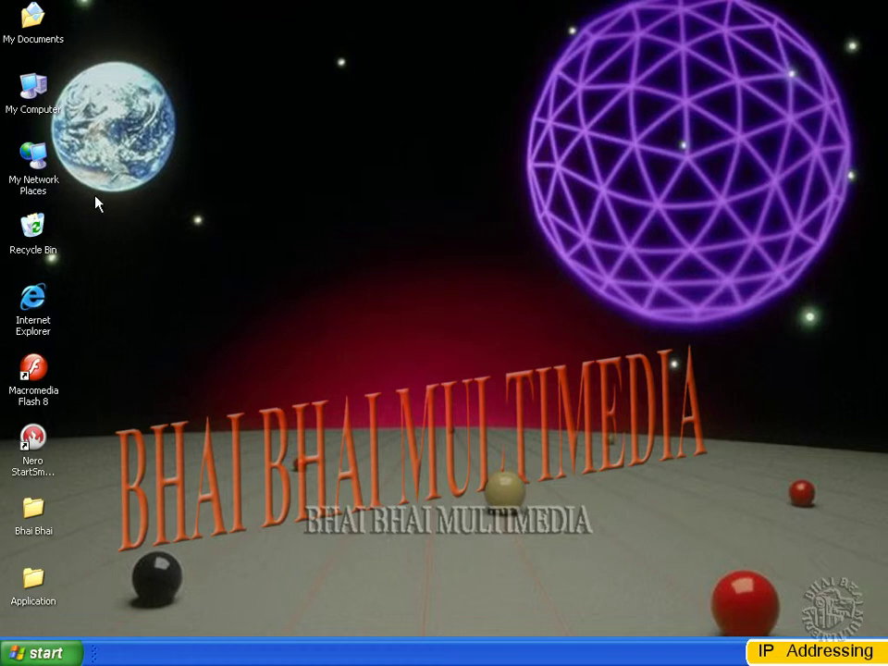
# - Open the second computer's Internet Protocol (TCP/IP) properties for its Local Area Connection
pyautogui.rightClick(46, 180)
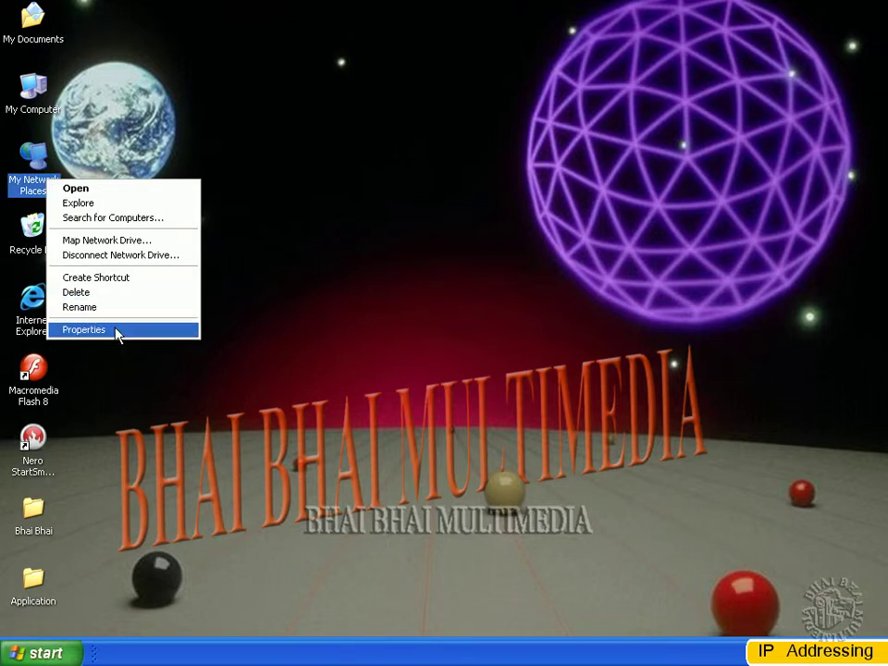
pyautogui.click(117, 331)
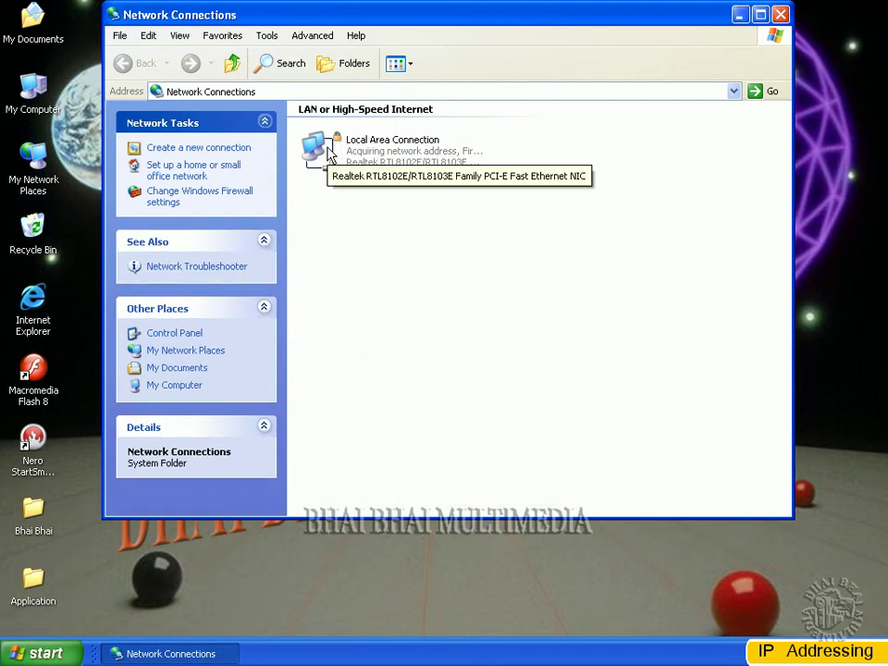
pyautogui.rightClick(331, 154)
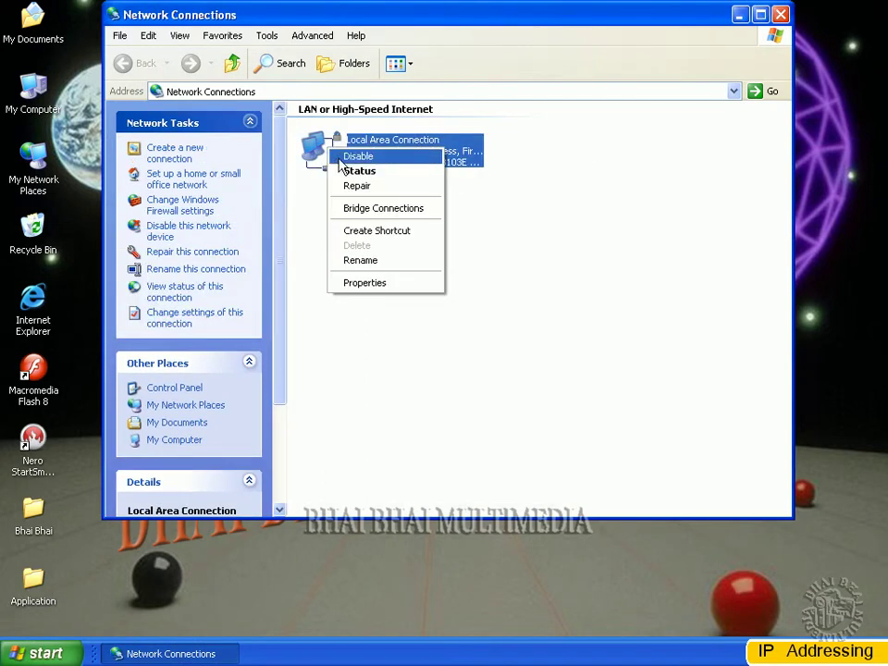
pyautogui.click(360, 283)
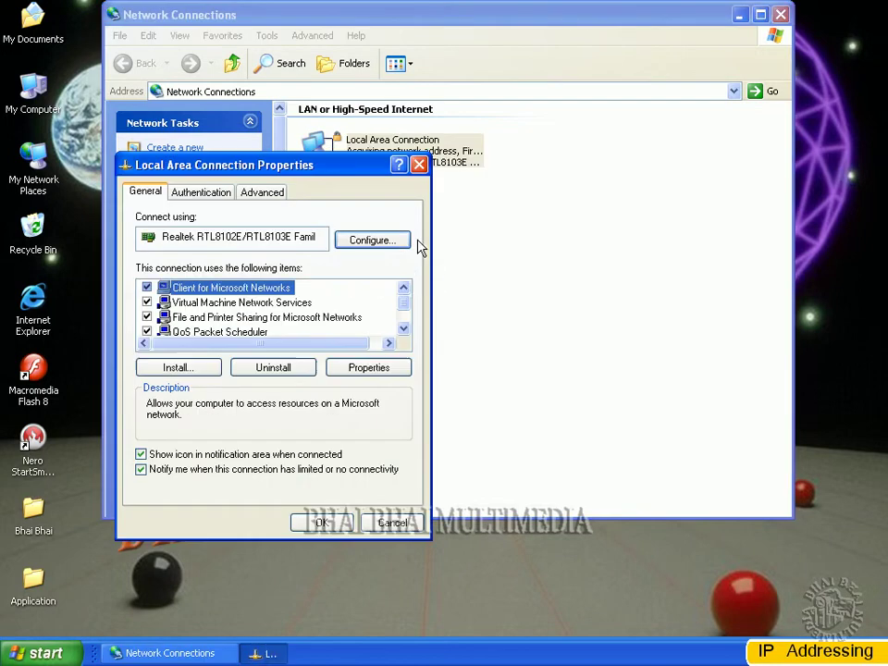
pyautogui.moveTo(327, 171); pyautogui.dragTo(446, 174)
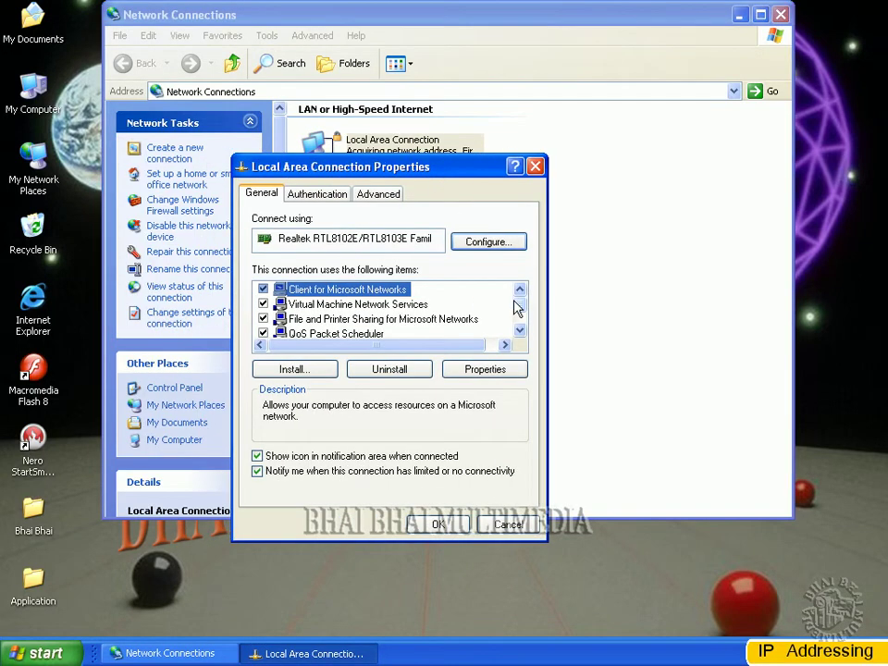
pyautogui.scroll(-2, 516, 310)
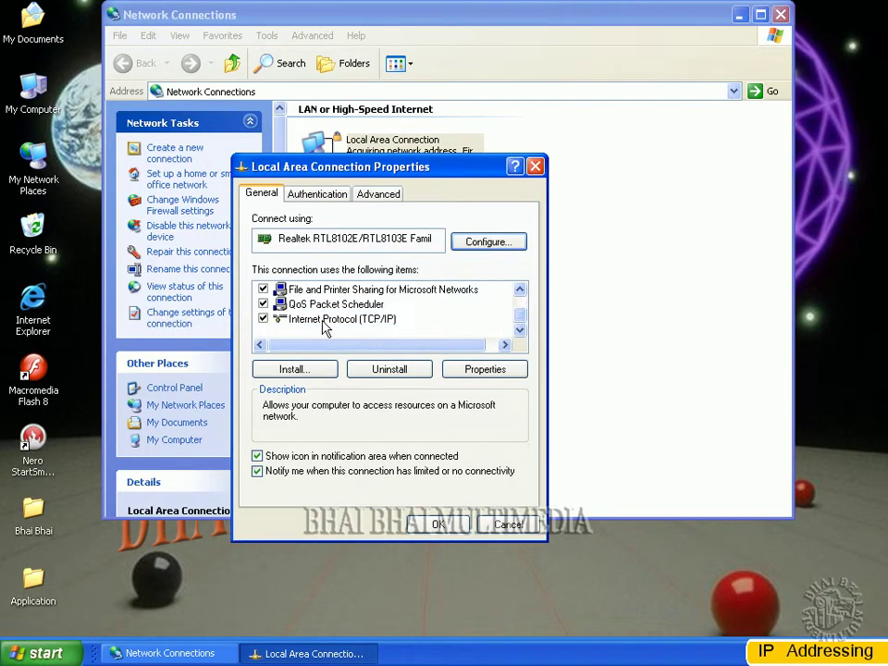
pyautogui.click(320, 321)
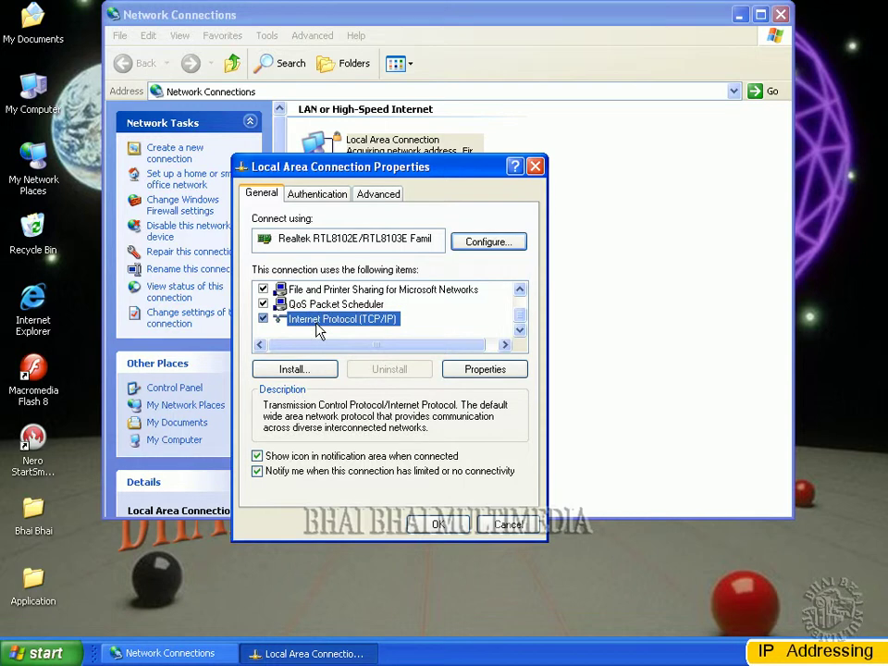
pyautogui.click(468, 370)
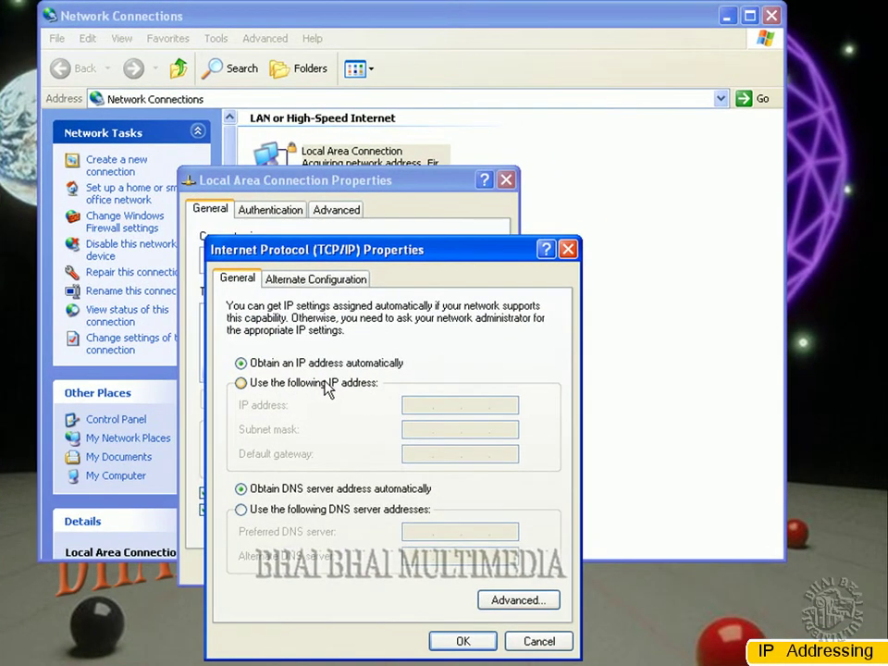
# - Assign the static IP address 192.168.0.2 with subnet mask 255.255.255.0, save it, and close the connection properties and Network Connections
pyautogui.click(328, 386)
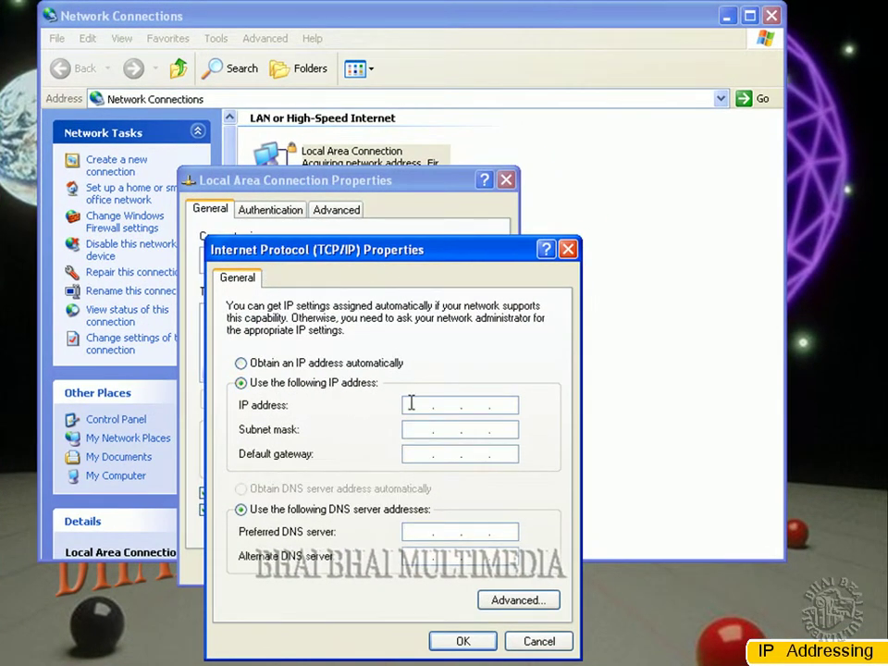
pyautogui.click(413, 404)
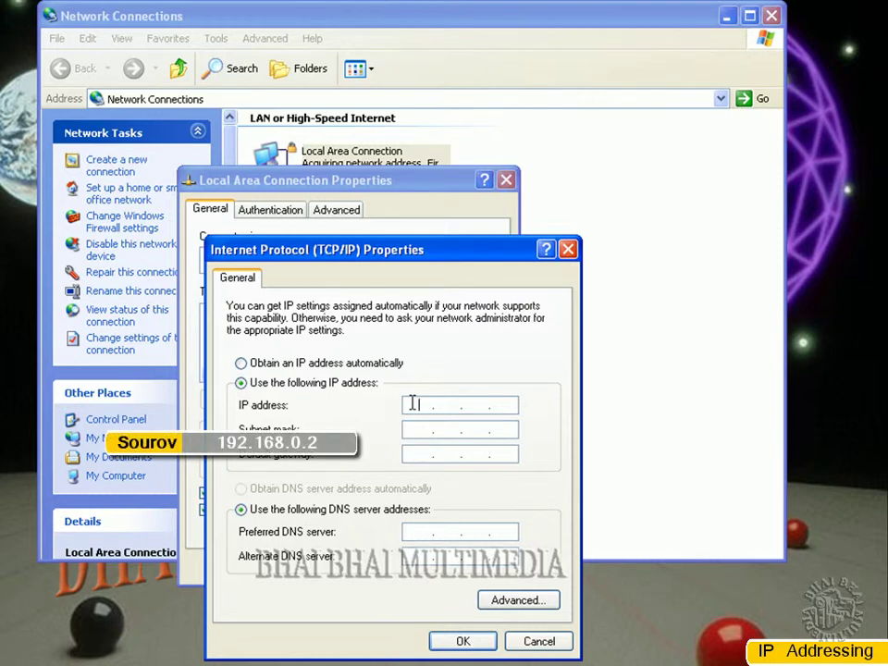
pyautogui.write('192 . 168 . 0 . 2')
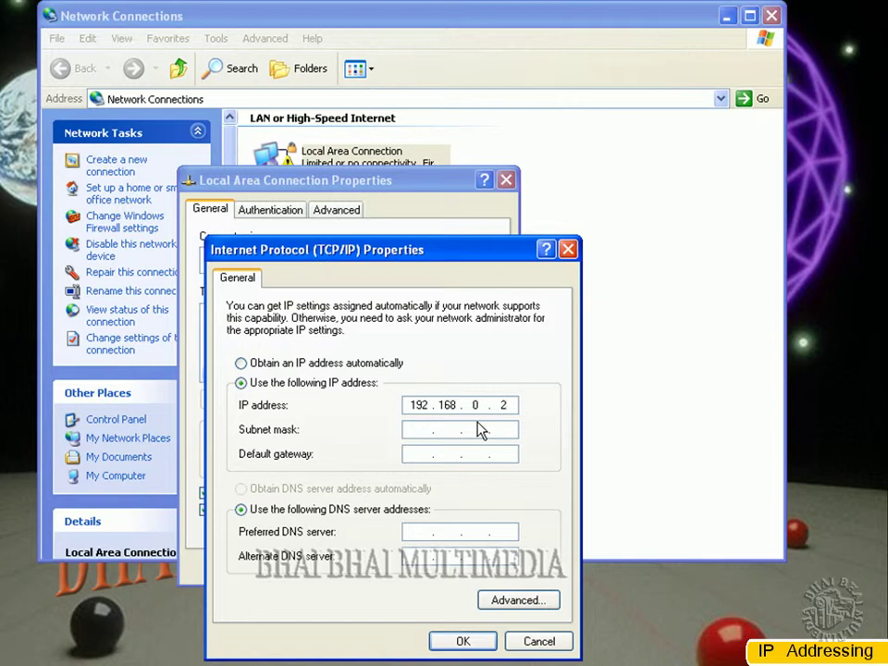
pyautogui.click(417, 432)
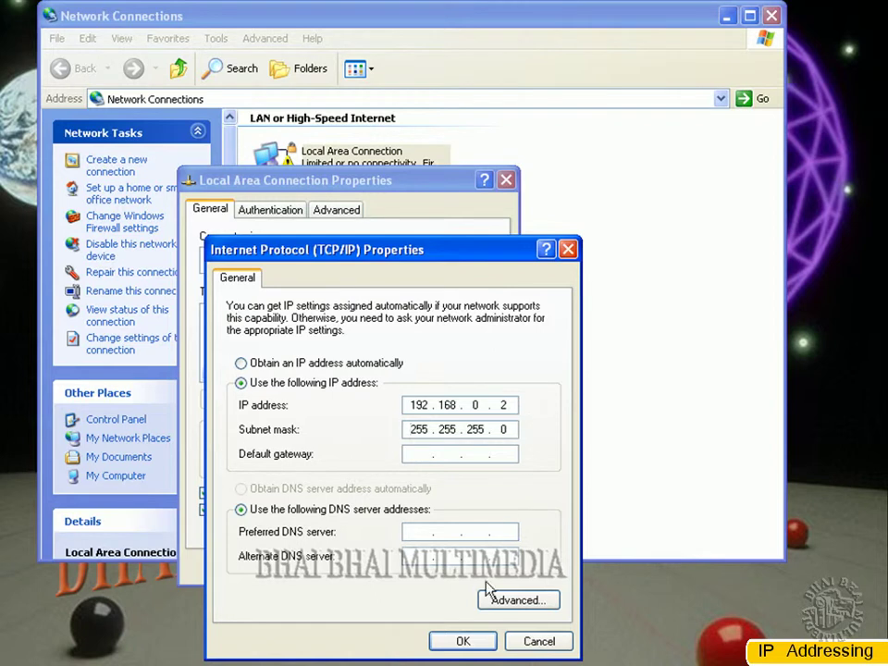
pyautogui.click(462, 640)
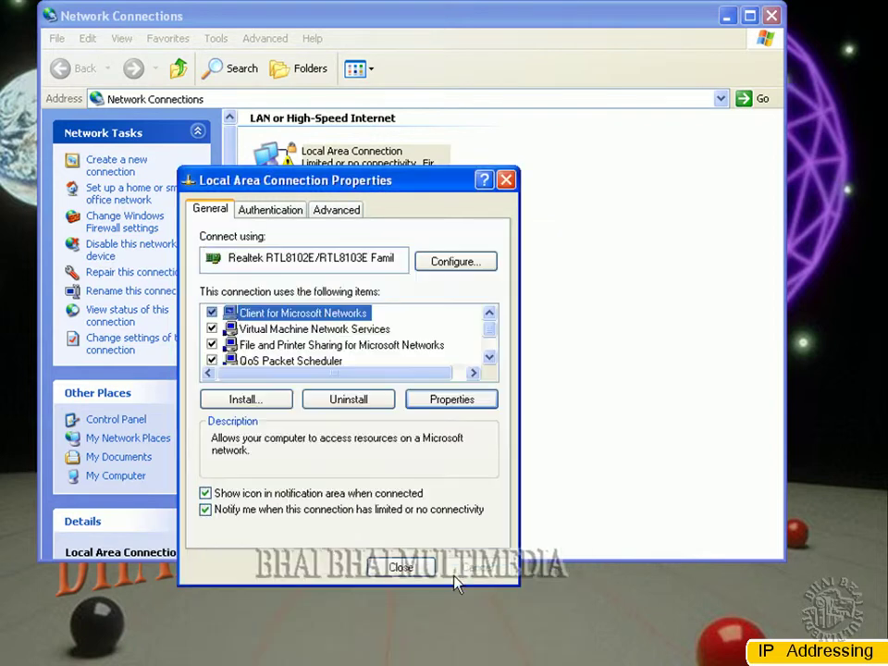
pyautogui.click(406, 567)
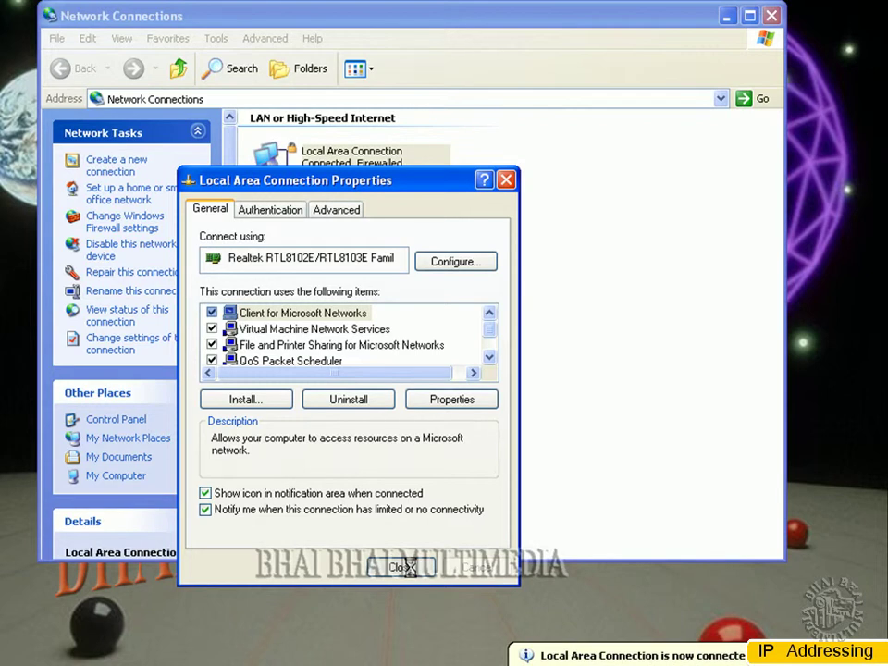
pyautogui.click(771, 17)
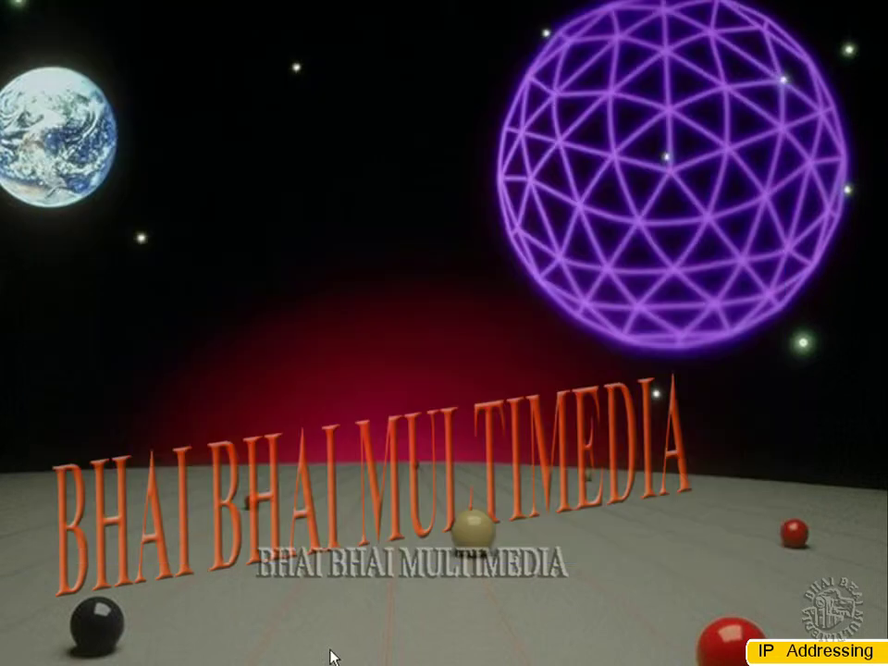
# - Run the command ping 192.168.0.2 from the Run dialog to test the connection
pyautogui.rightClick(337, 249)
pyautogui.click(359, 270)
pyautogui.press('super')
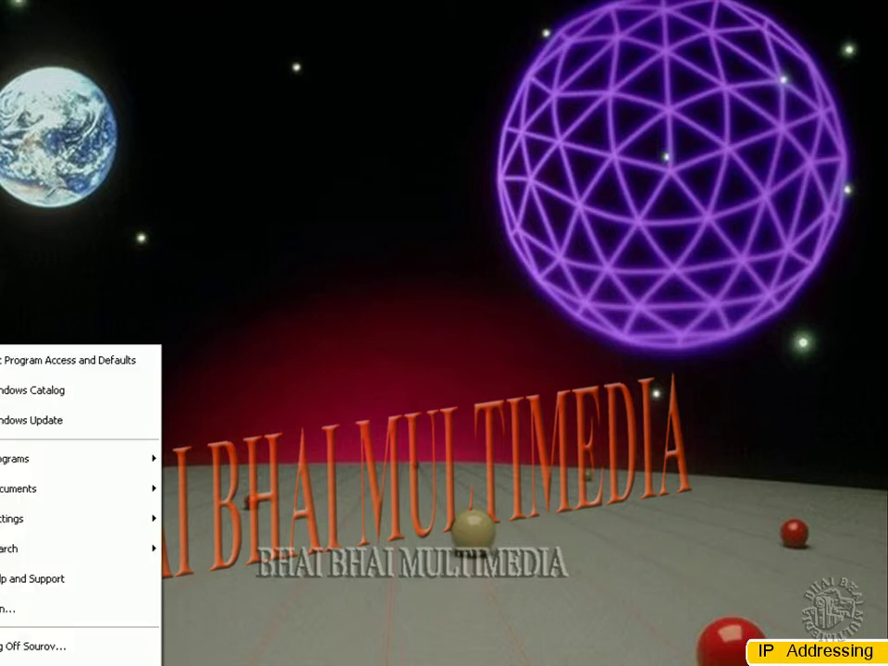
pyautogui.click(6, 617)
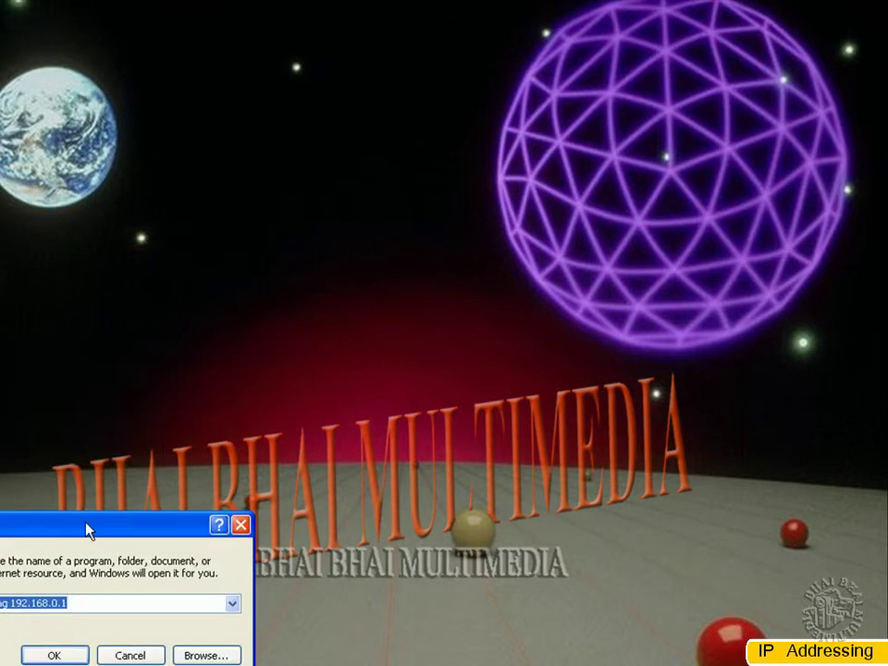
pyautogui.moveTo(87, 531); pyautogui.dragTo(390, 300)
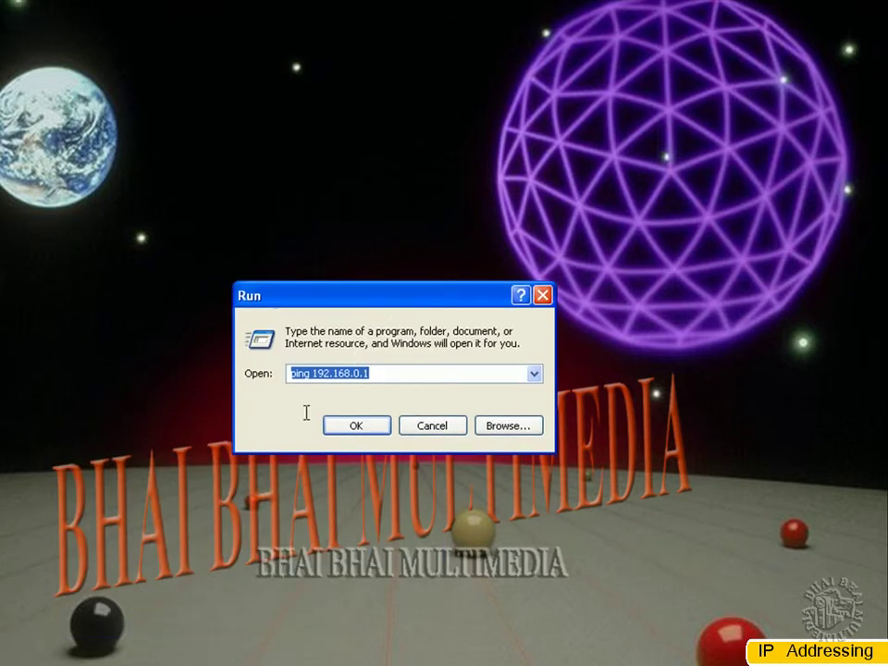
pyautogui.moveTo(385, 379); pyautogui.dragTo(291, 369)
pyautogui.write('ping')
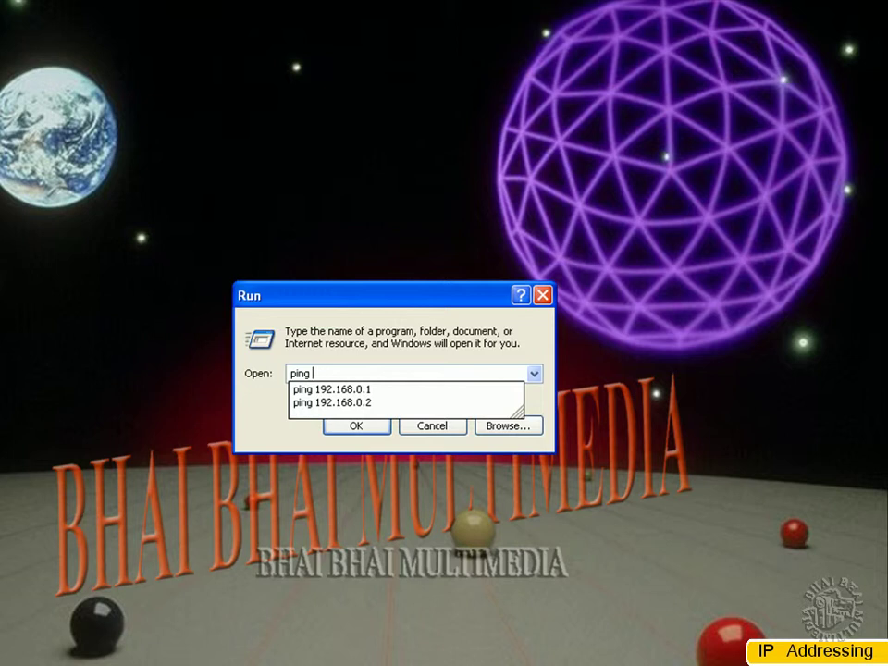
pyautogui.write('192.168.0.2')
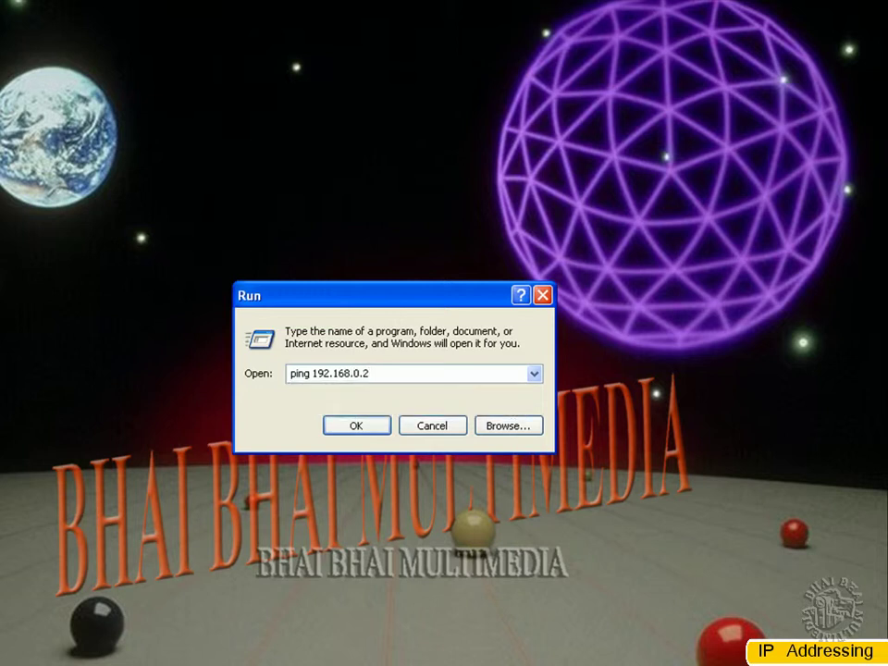
pyautogui.click(357, 427)
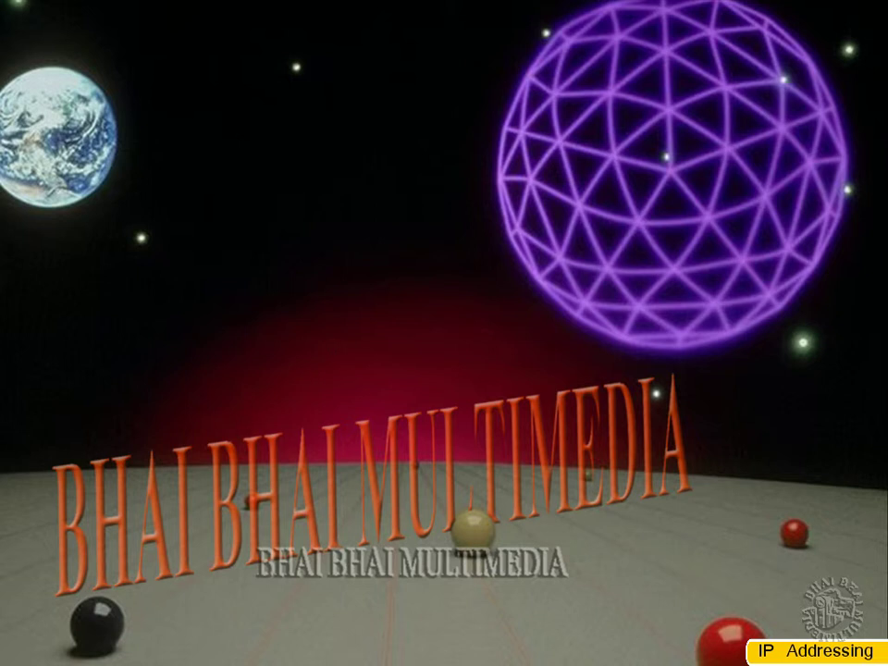
# - Open a command prompt by running cmd, and move its window fully into view
pyautogui.press('super')
pyautogui.click(6, 607)
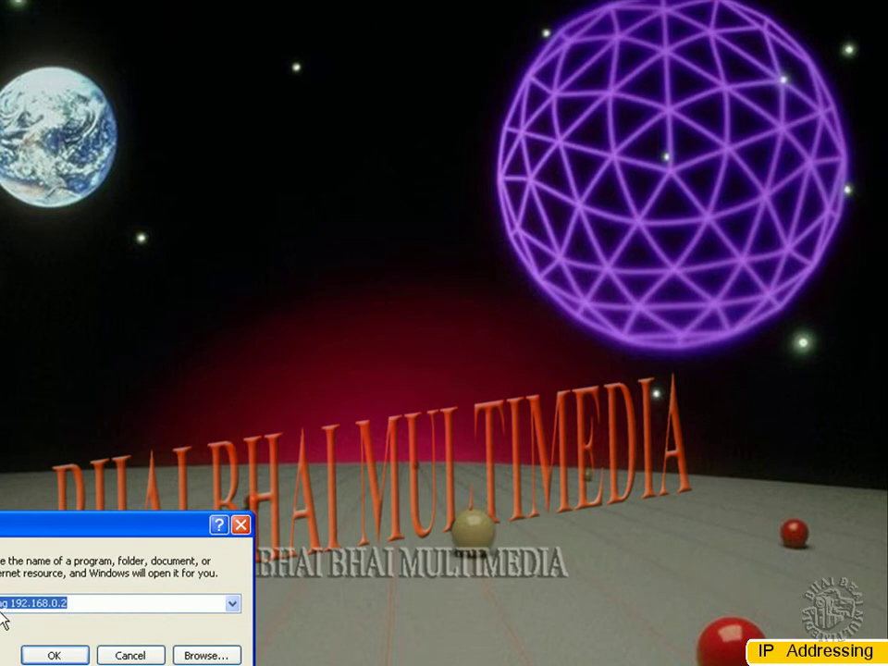
pyautogui.write('cmd')
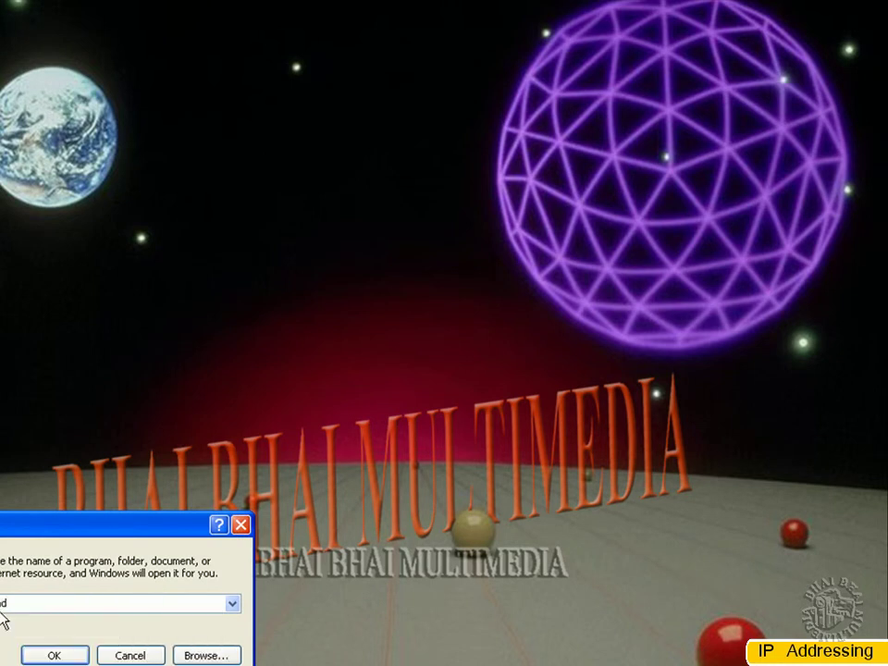
pyautogui.press('Return')
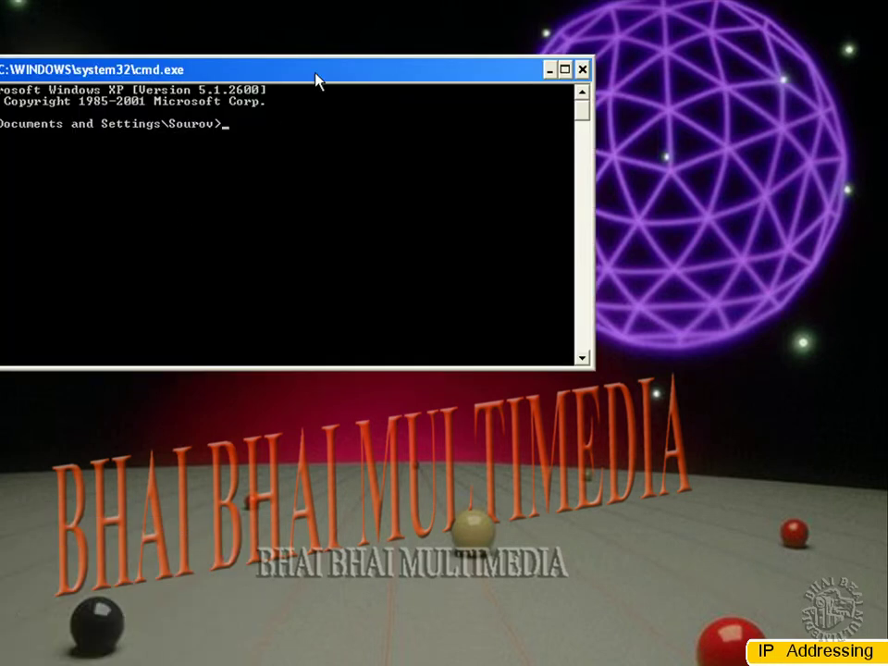
pyautogui.moveTo(315, 82); pyautogui.dragTo(460, 175)
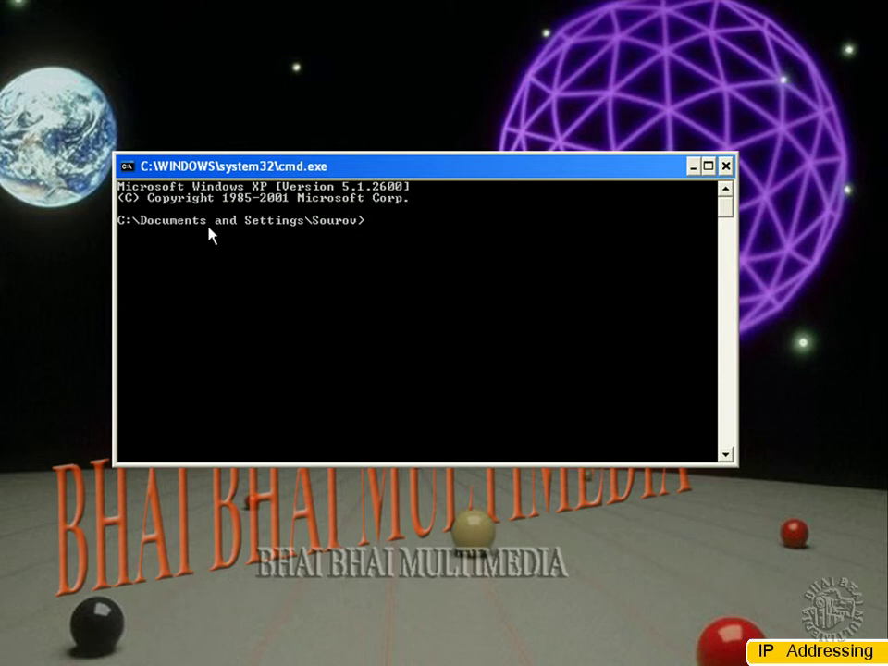
# - Change to the root directory with cd\ and ping 192.168.0.2 at the command prompt
pyautogui.write('cd\\')
pyautogui.press('Return')
pyautogui.write('ping')
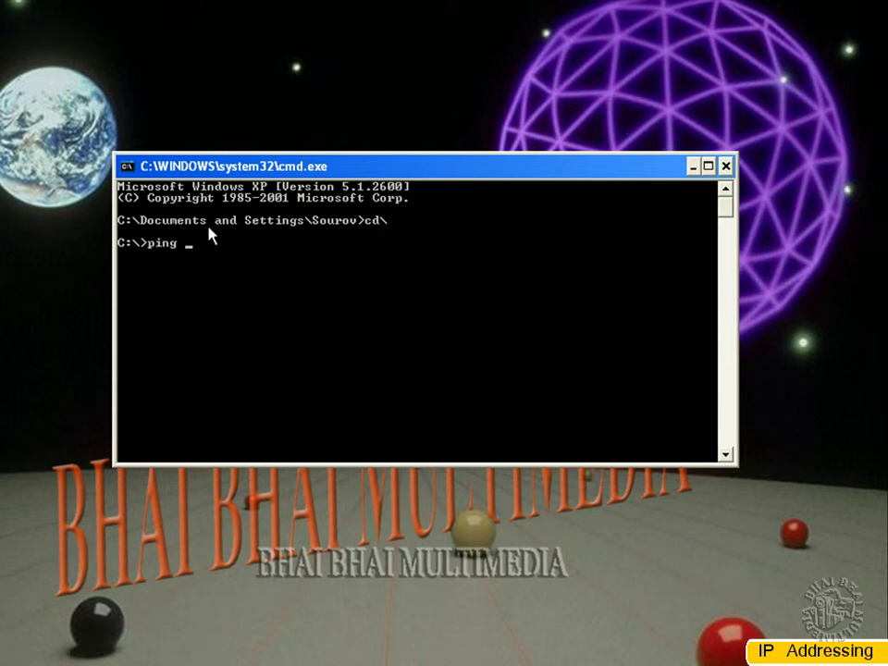
pyautogui.write(' 192.168.0.2')
pyautogui.press('Return')
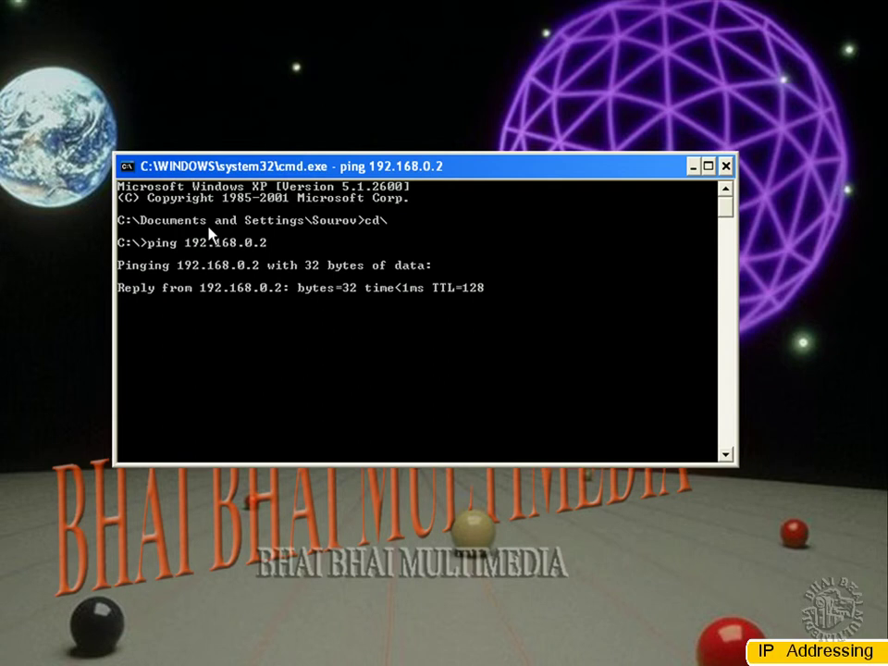